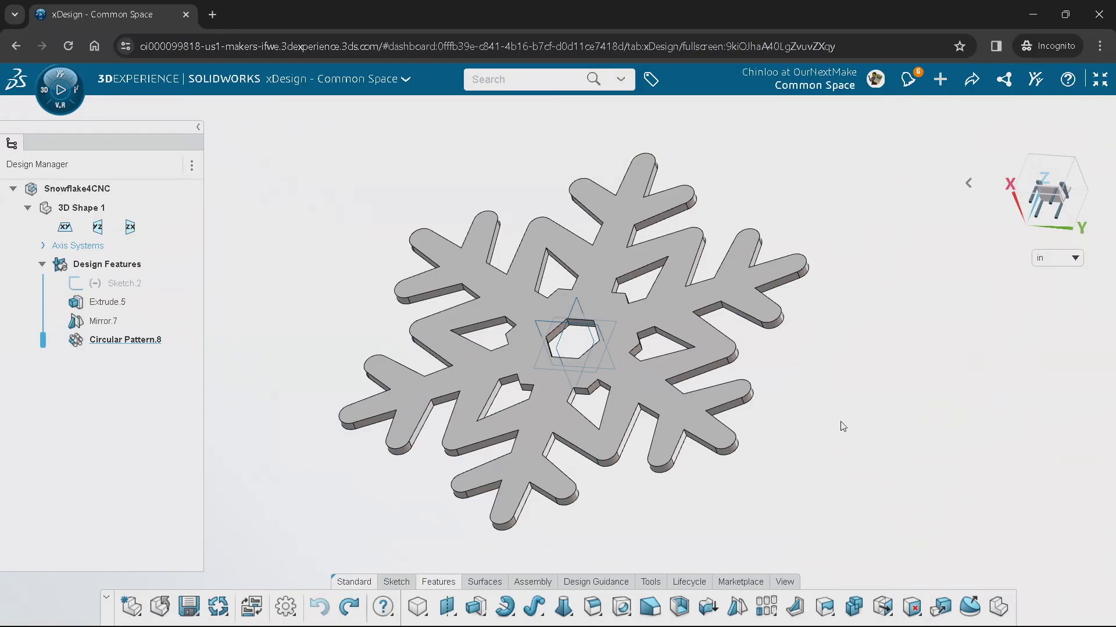
Orbit the snowflake, start a fillet on a left cutout edge, then cancel it
mouse_move(852, 428)
middle_mouse_down()
mouse_move(889, 463)
mouse_move(874, 424)
mouse_move(844, 416)
middle_mouse_up()
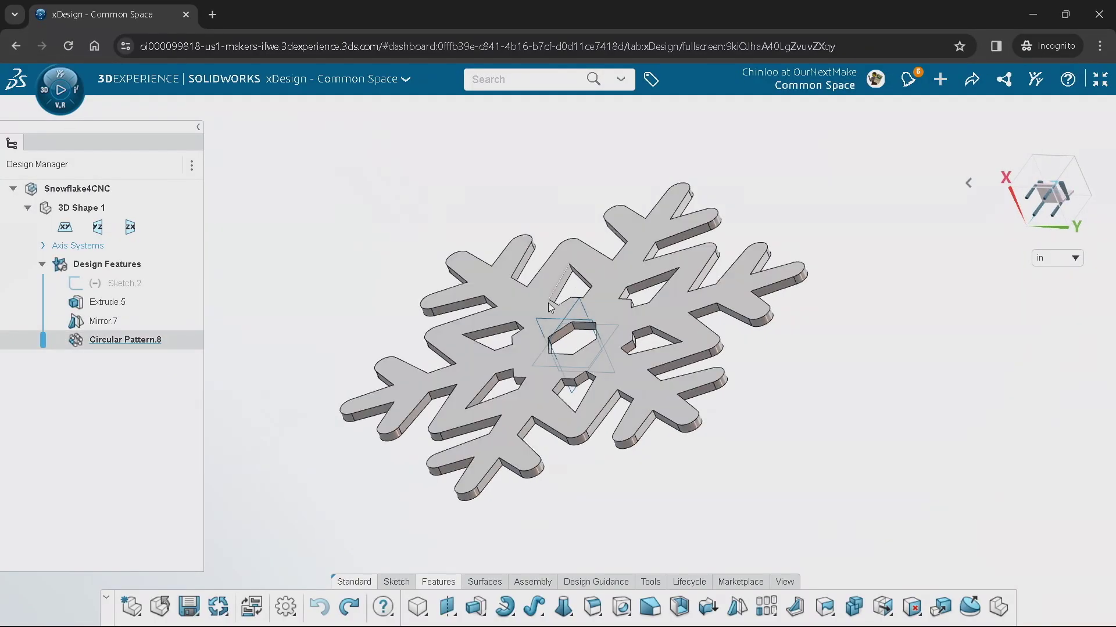
middle_click_drag(755, 424, 507, 331)
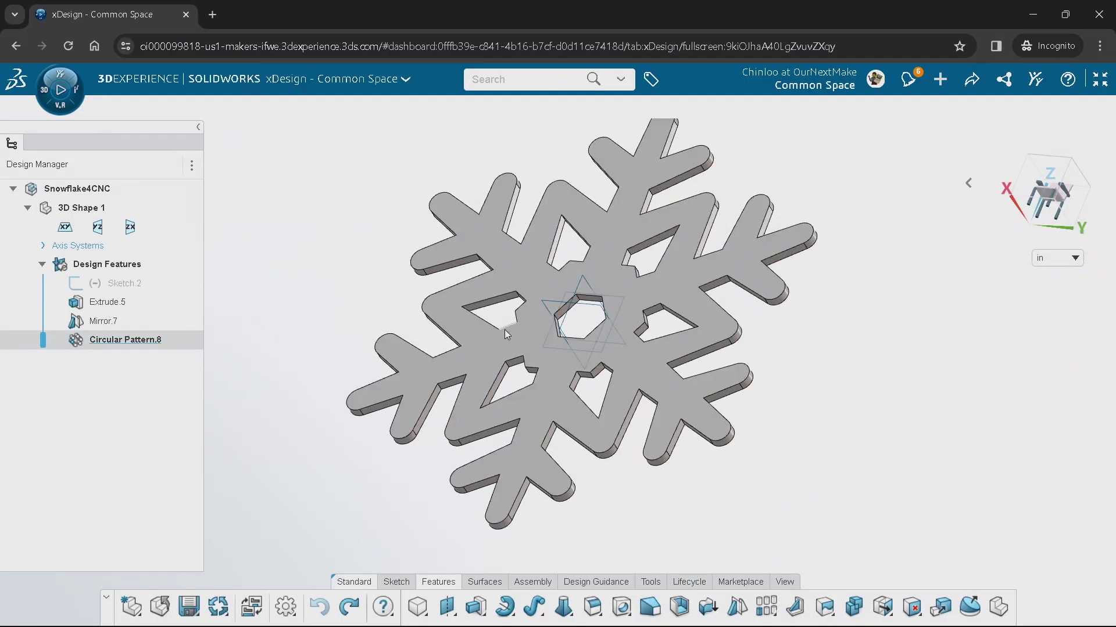
middle_click_drag(864, 365, 893, 345)
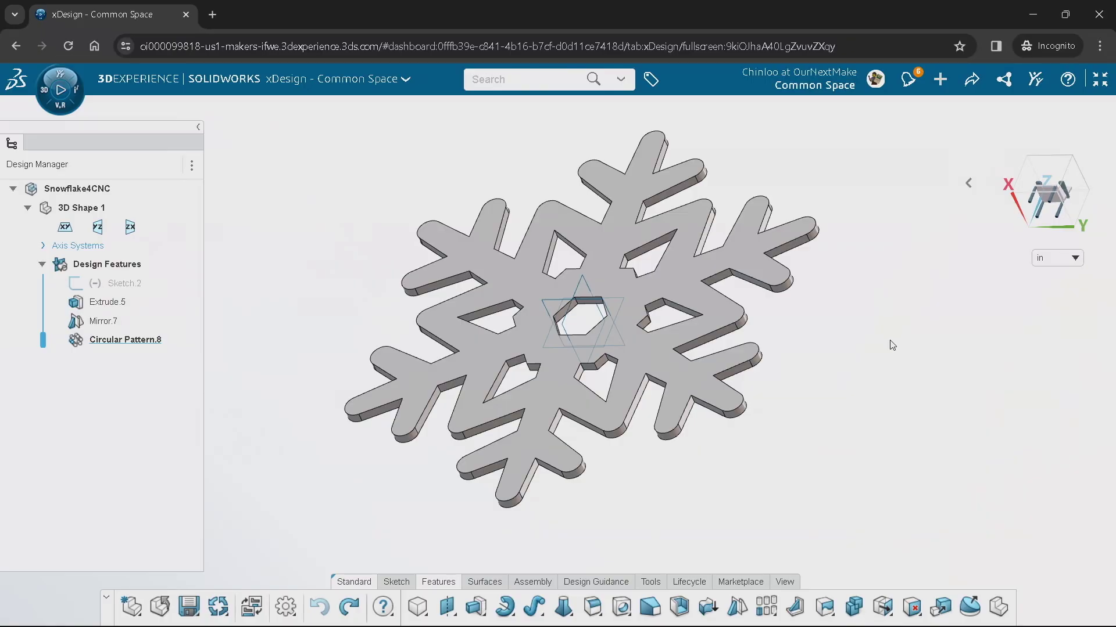
scroll(445, 316, "up", 3)
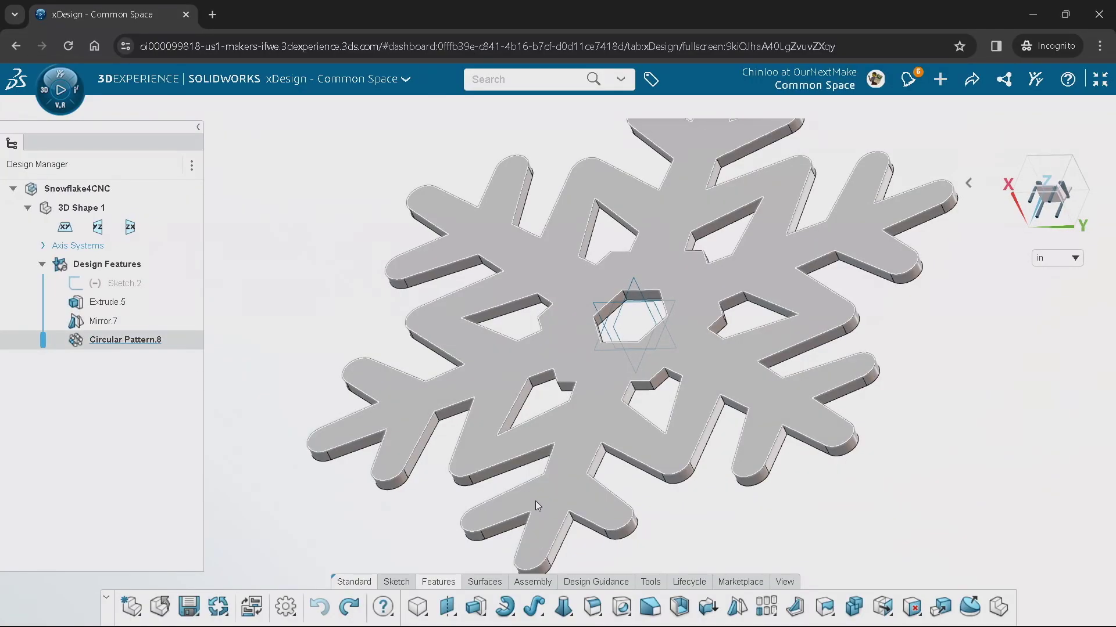
left_click(511, 307)
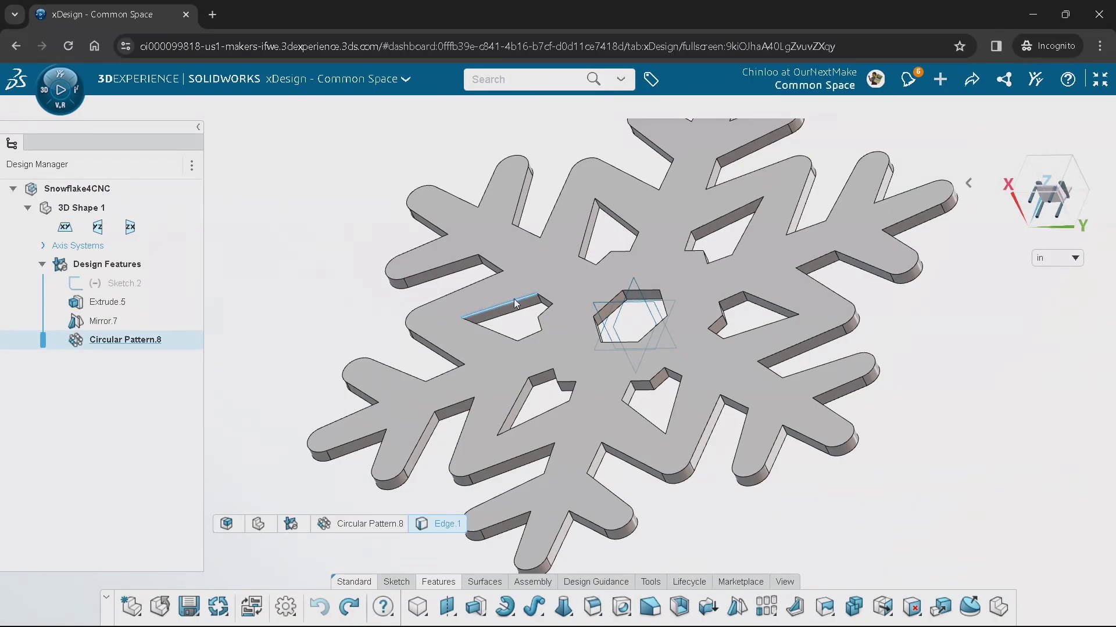
left_click(585, 607)
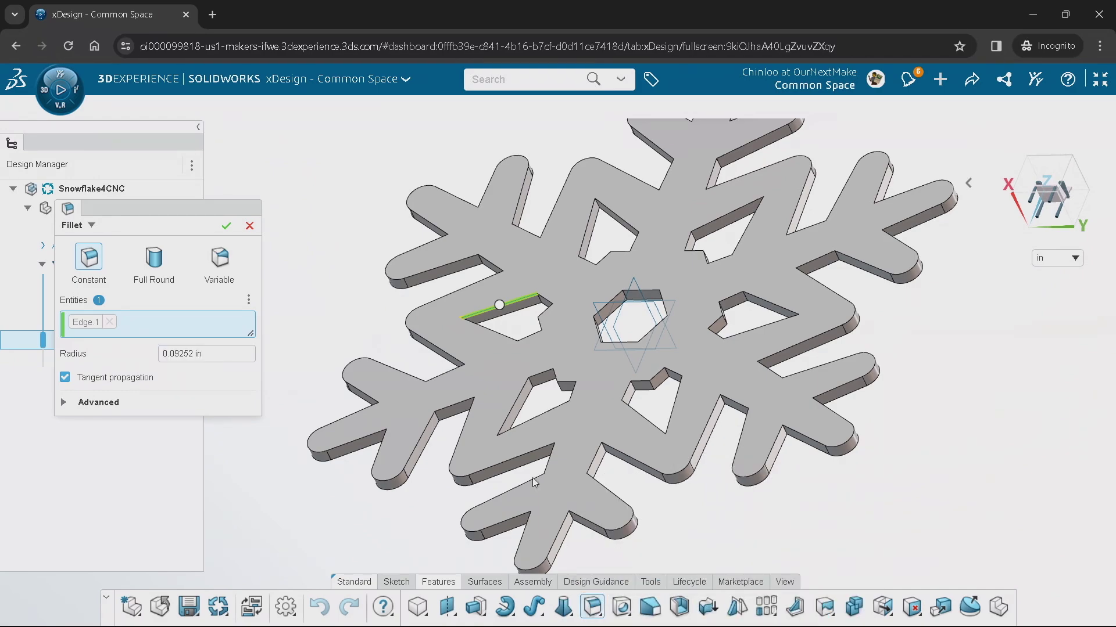
left_click(250, 226)
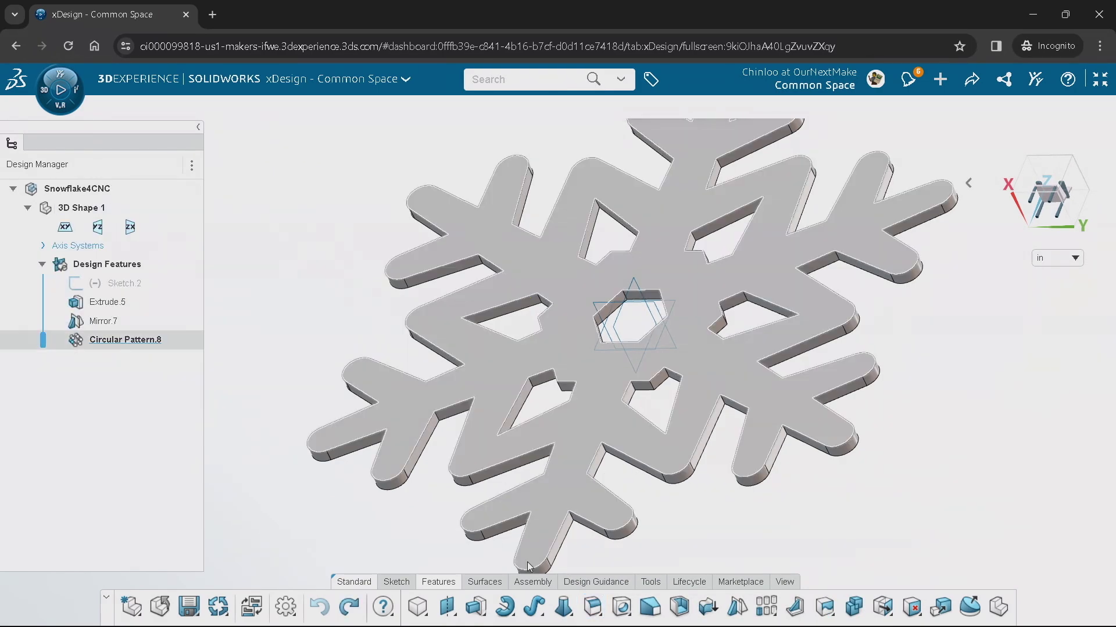
Start a new fillet from the Features flyout on an upper-left cutout edge
mouse_move(592, 605)
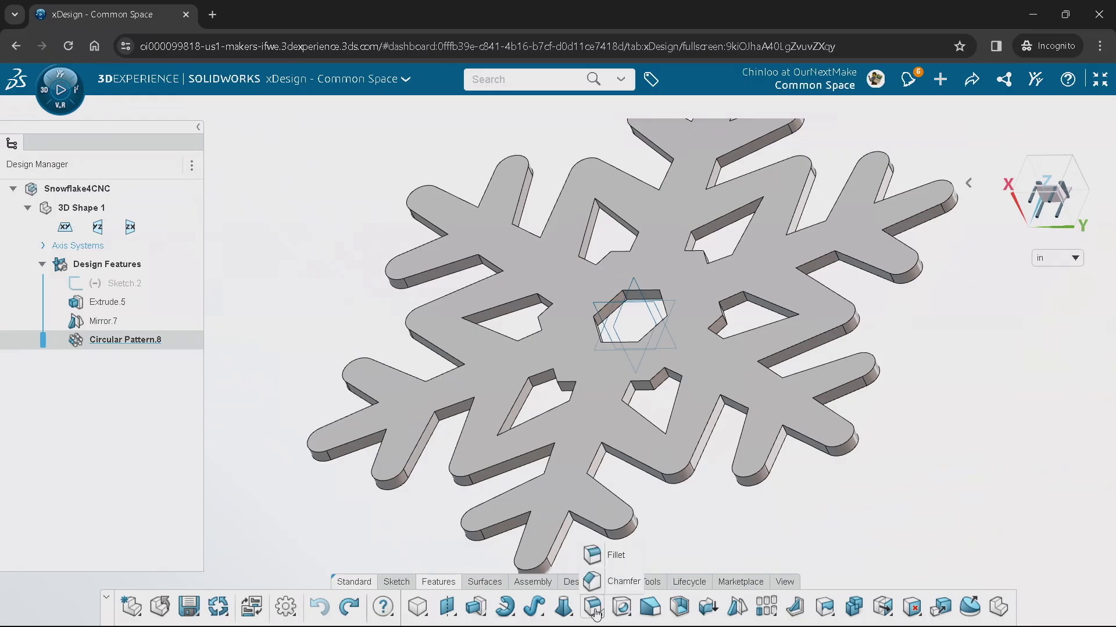
left_click(604, 558)
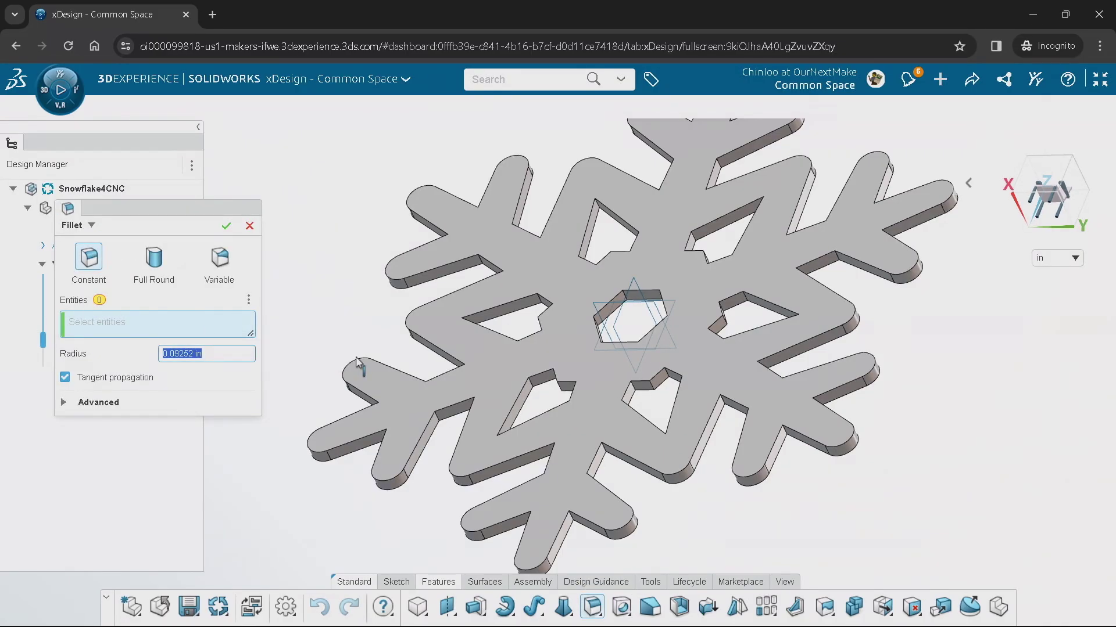
left_click(500, 308)
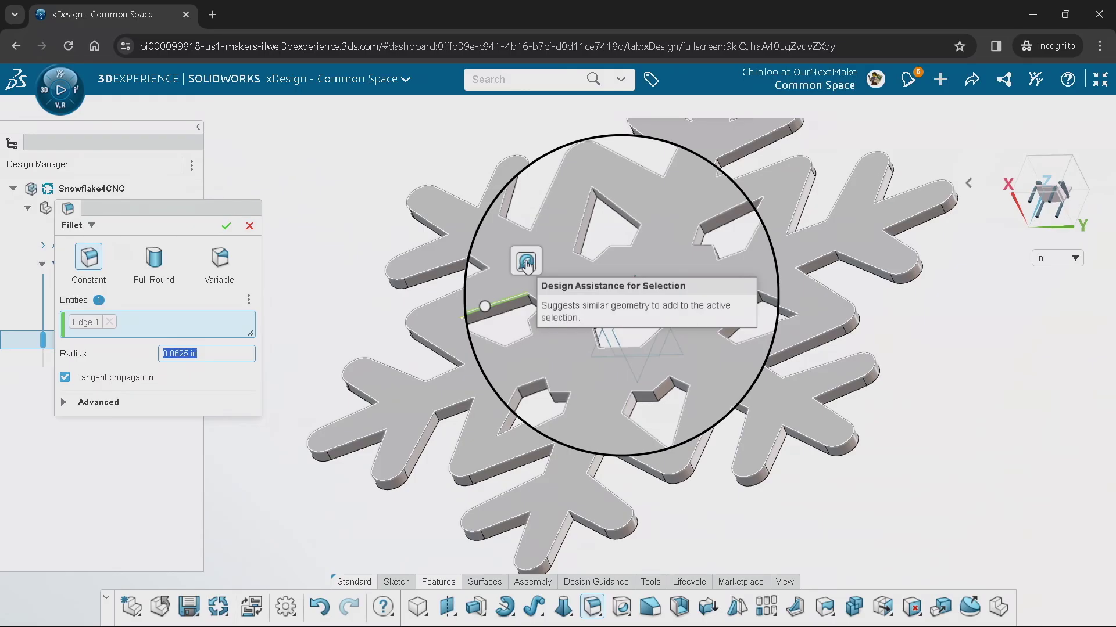
Add the 23 suggested similar edges and set the fillet radius to 0.128 in
left_click(525, 260)
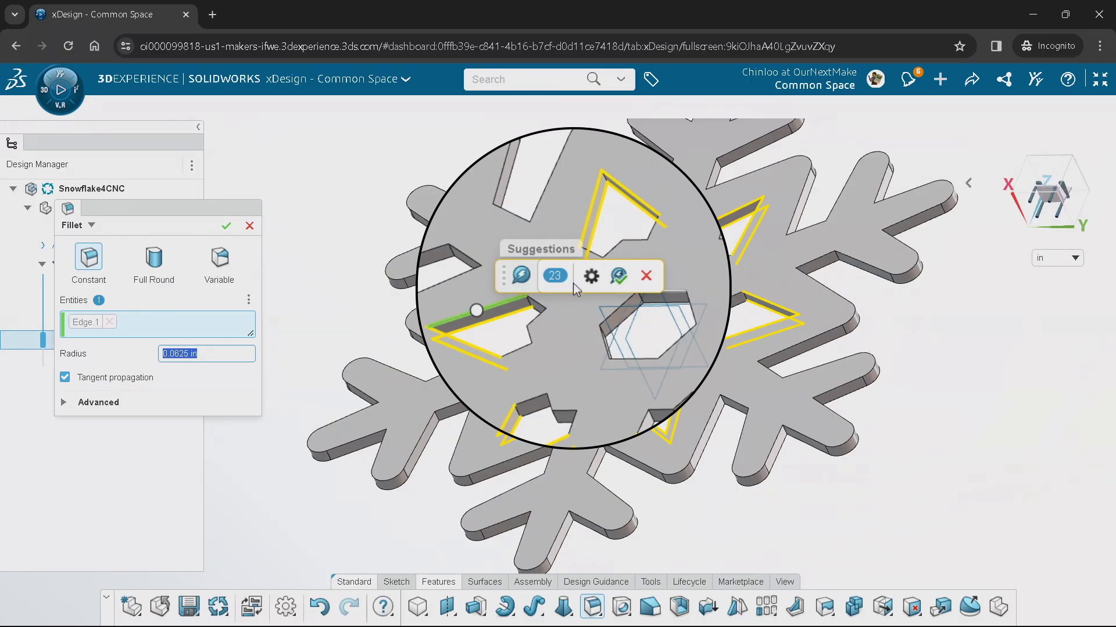
left_click(619, 279)
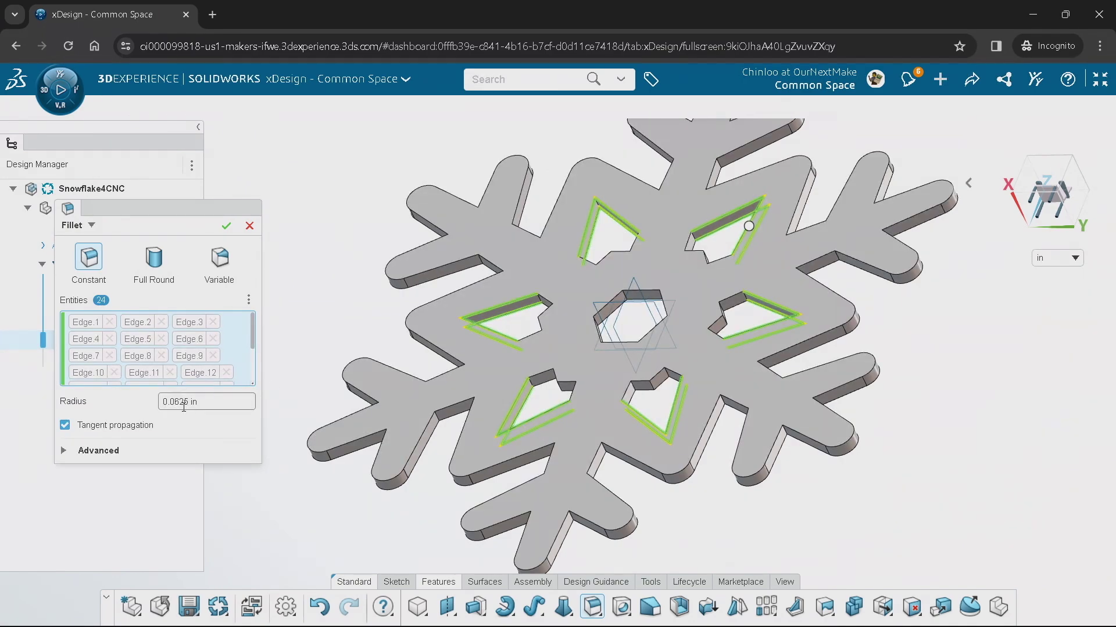
left_click(179, 402)
key("BackSpace")
type(".128")
key("Return")
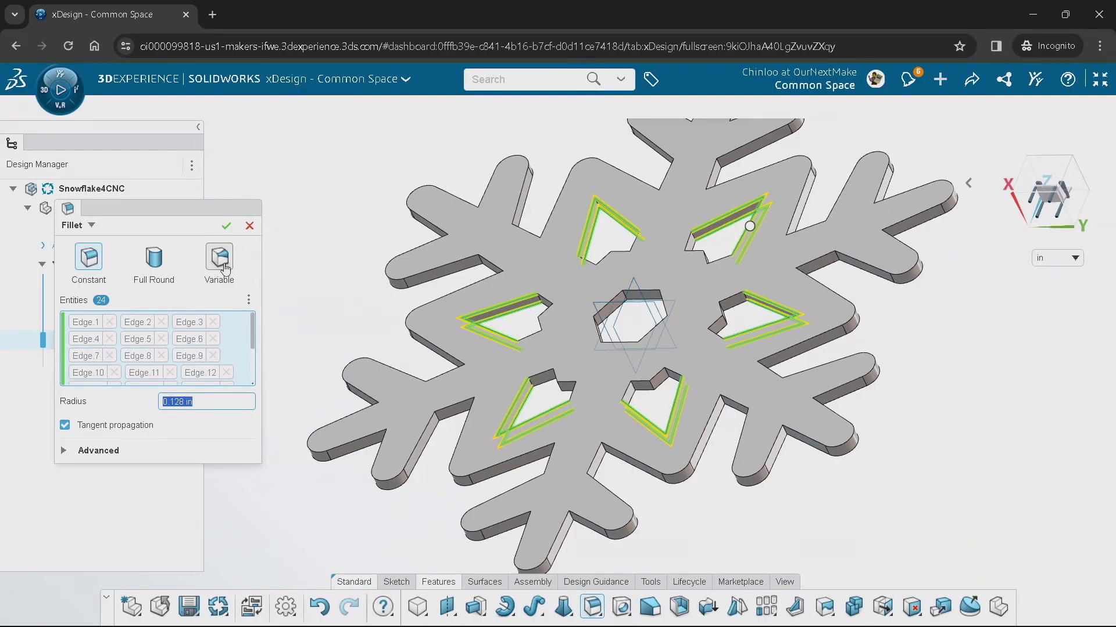
Apply the 0.128 in fillet on 24 edges, inspect it, then undo Fillet.1
left_click(226, 227)
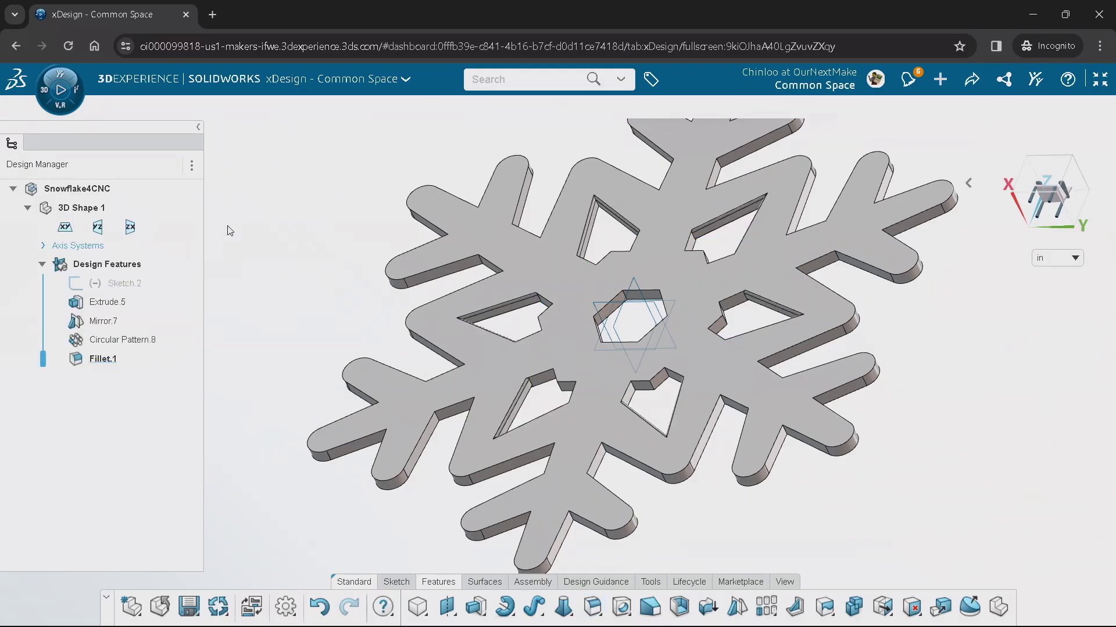
middle_click_drag(659, 351, 591, 409)
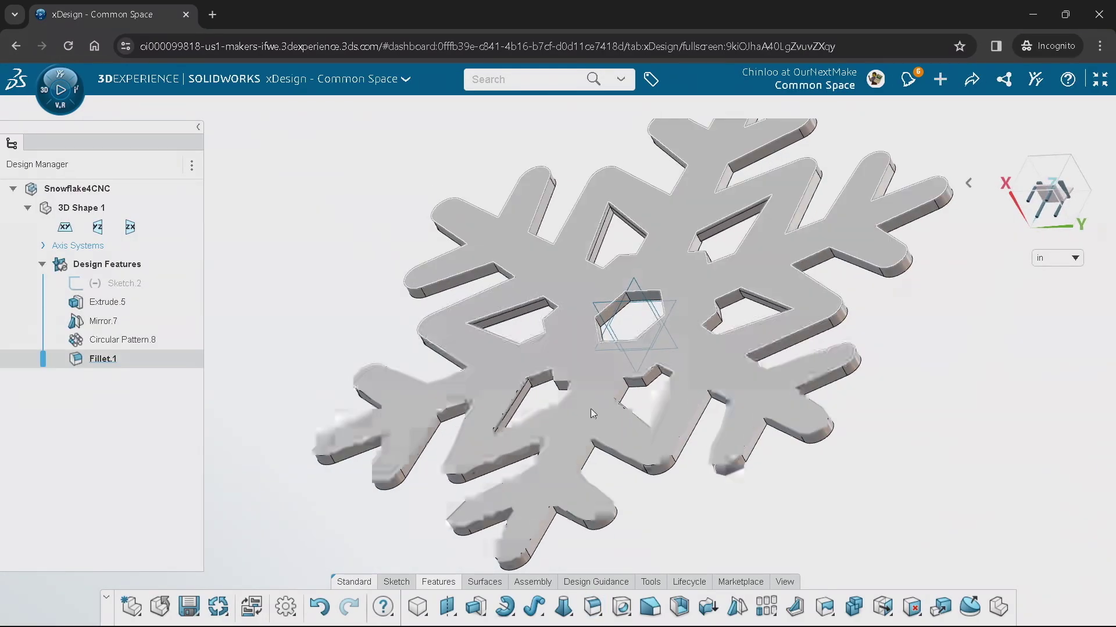
scroll(576, 229, "down", 5)
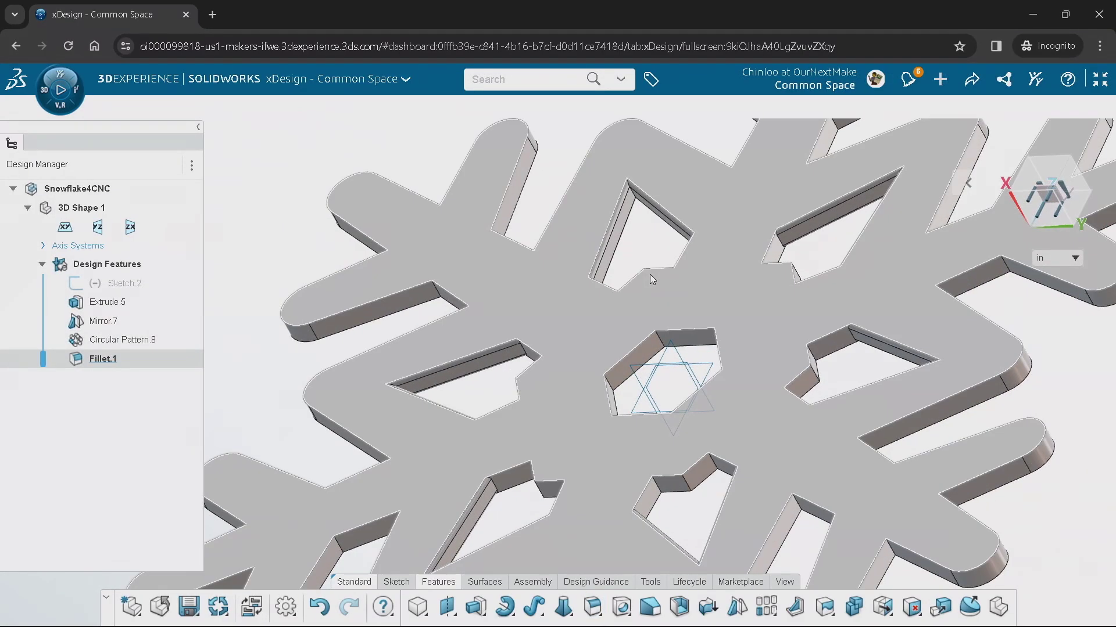
middle_click_drag(650, 276, 605, 392)
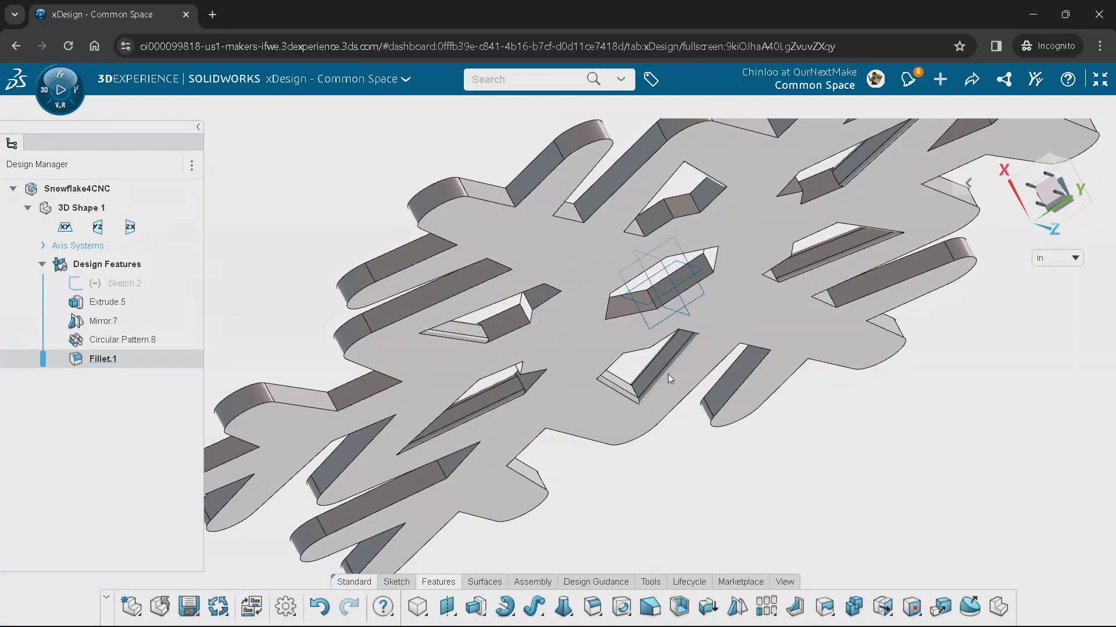
middle_click_drag(668, 374, 889, 528)
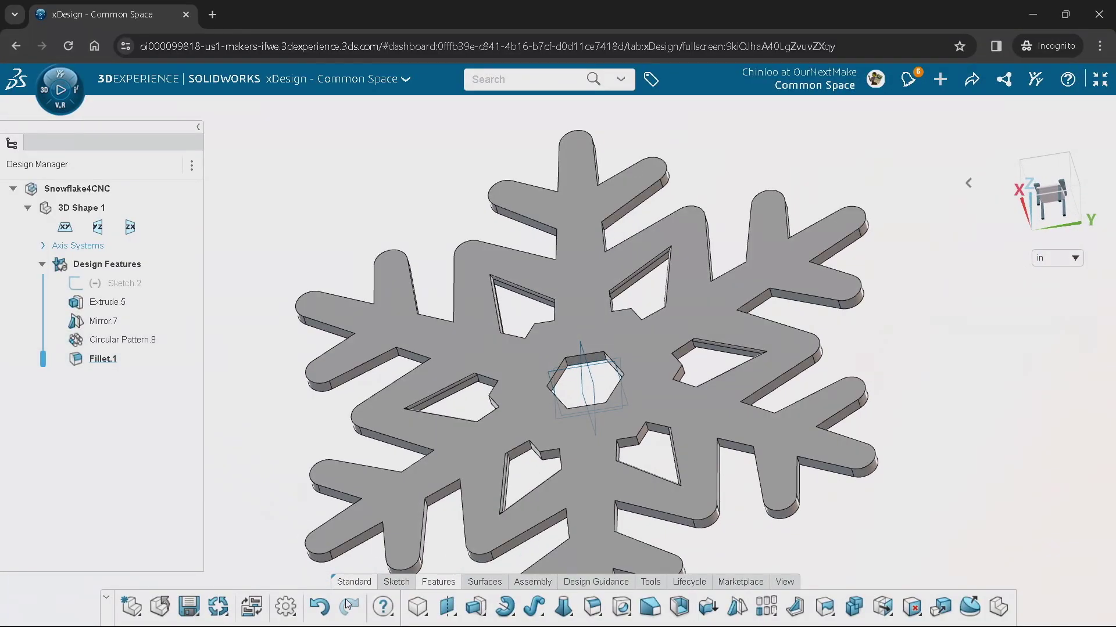
left_click(321, 609)
middle_click_drag(929, 548, 910, 547)
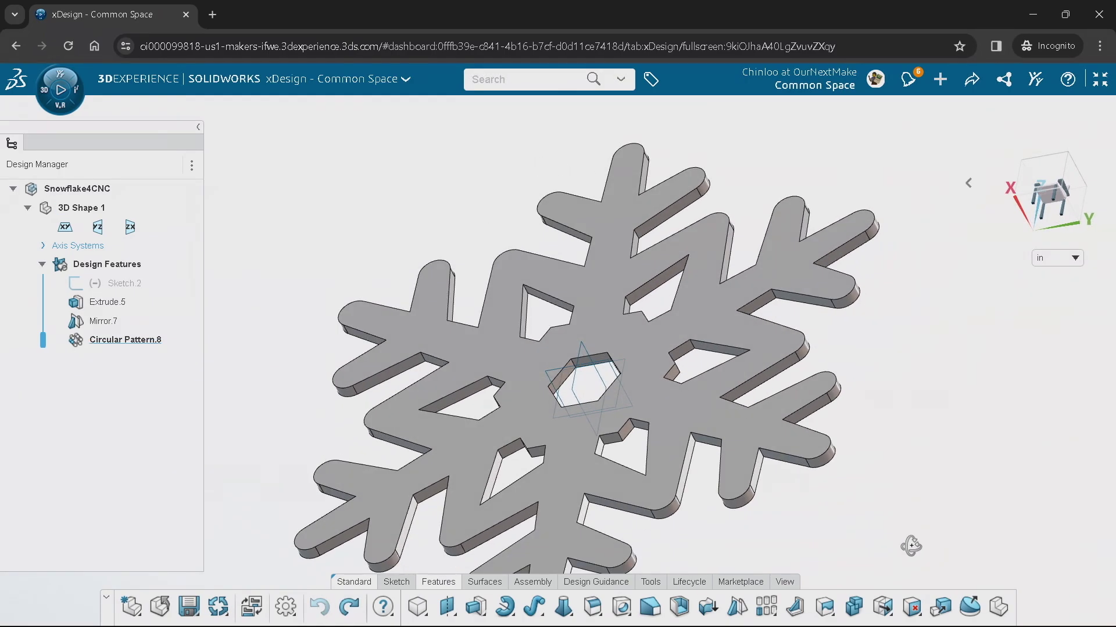
Start a new fillet on three cutout edges with similar-edge suggestions shown
left_click(592, 608)
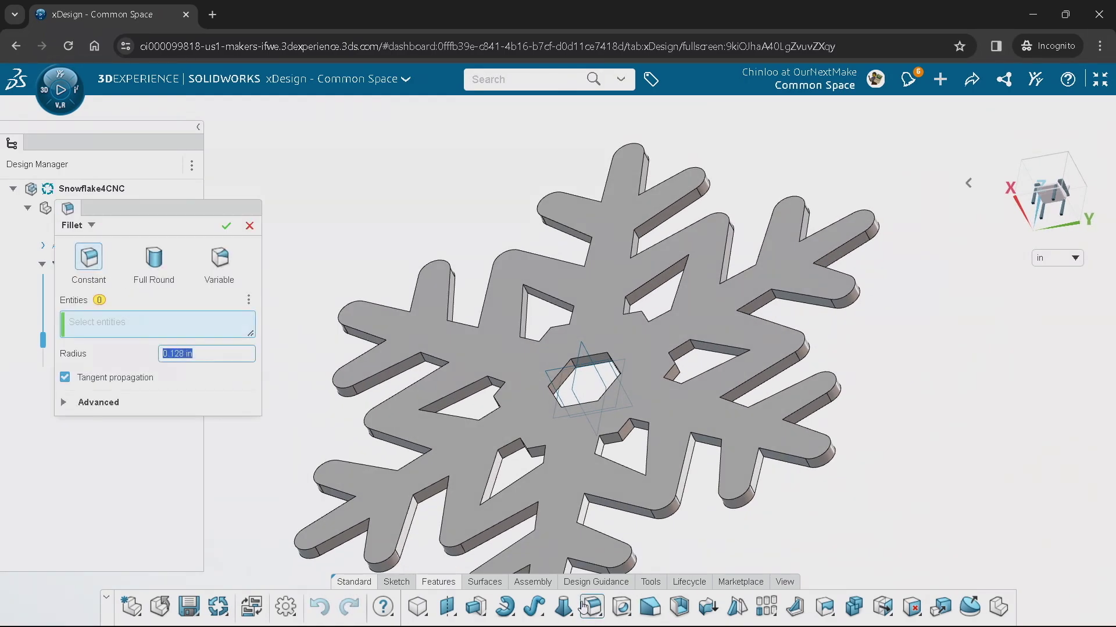
left_click(549, 298)
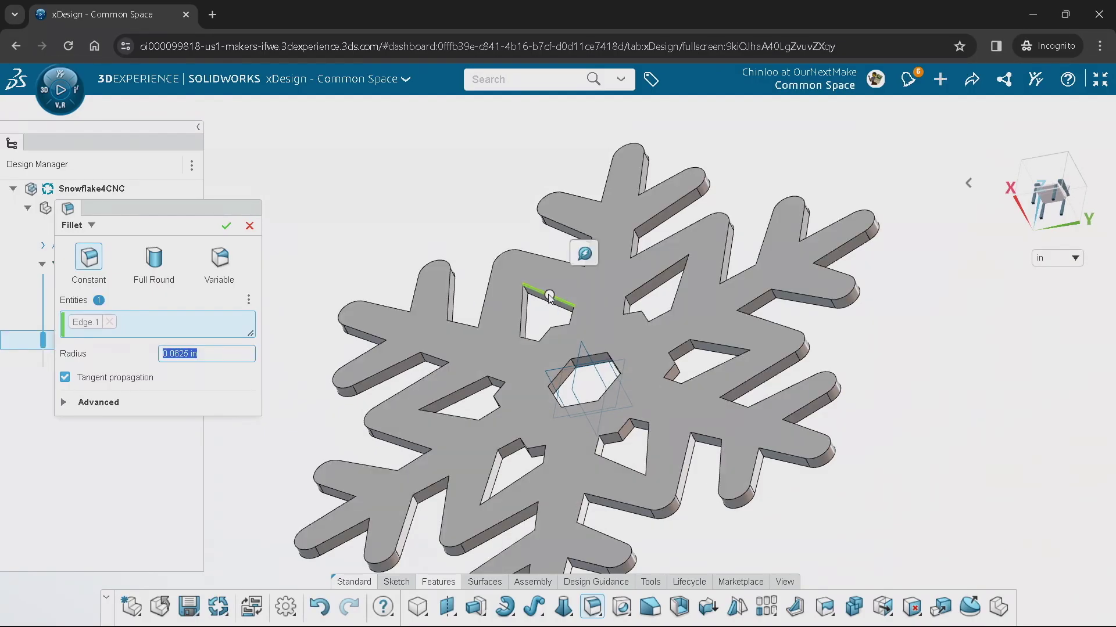
left_click(583, 254)
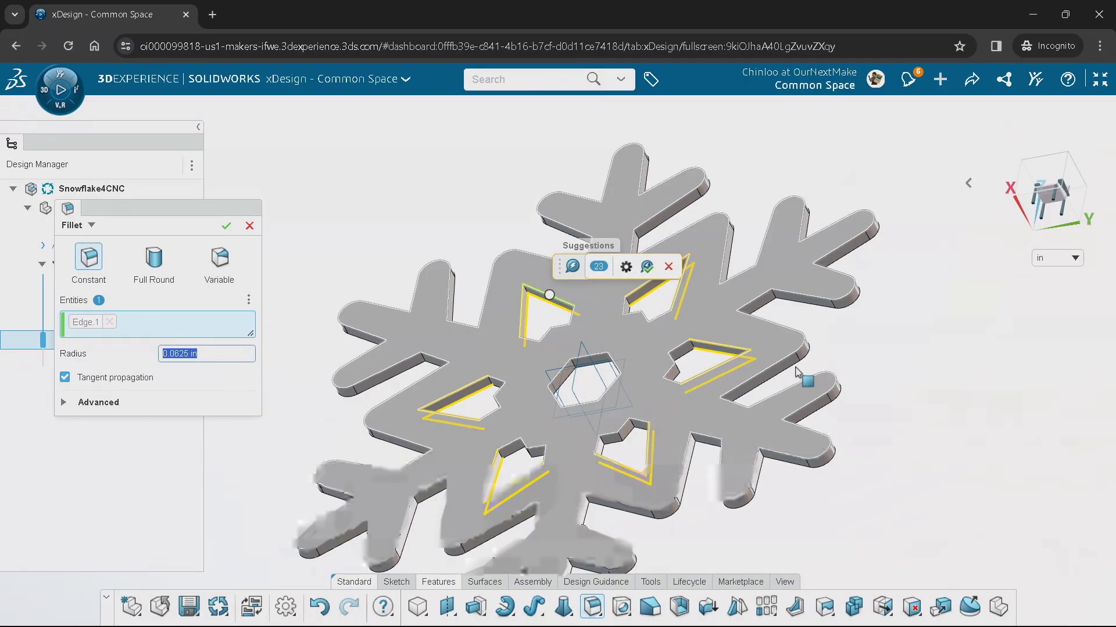
middle_click_drag(797, 371, 476, 297)
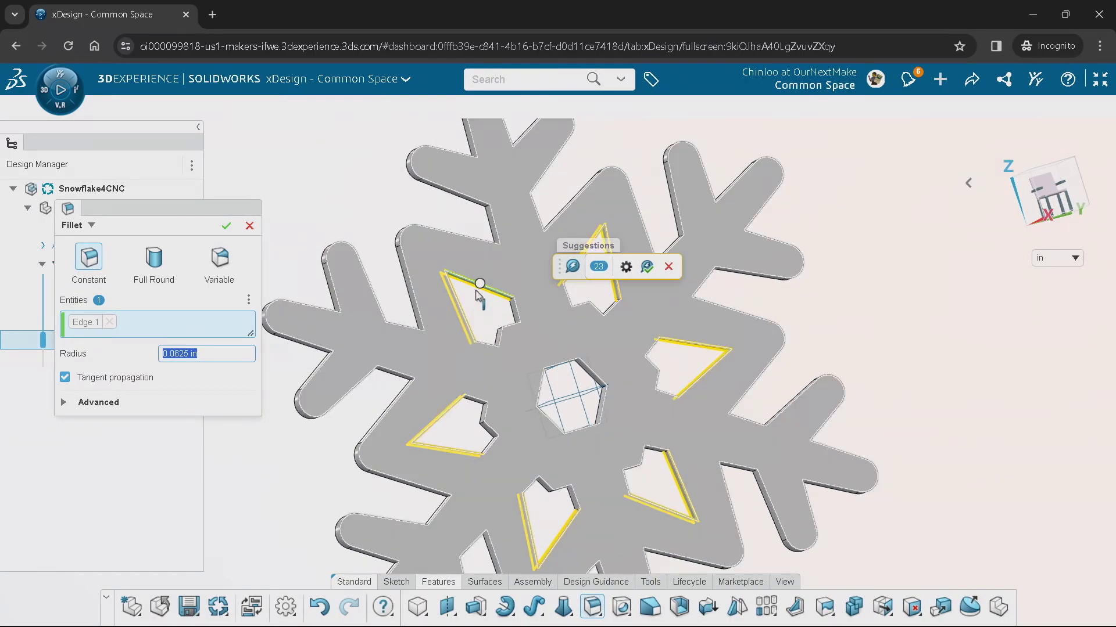
left_click(518, 311)
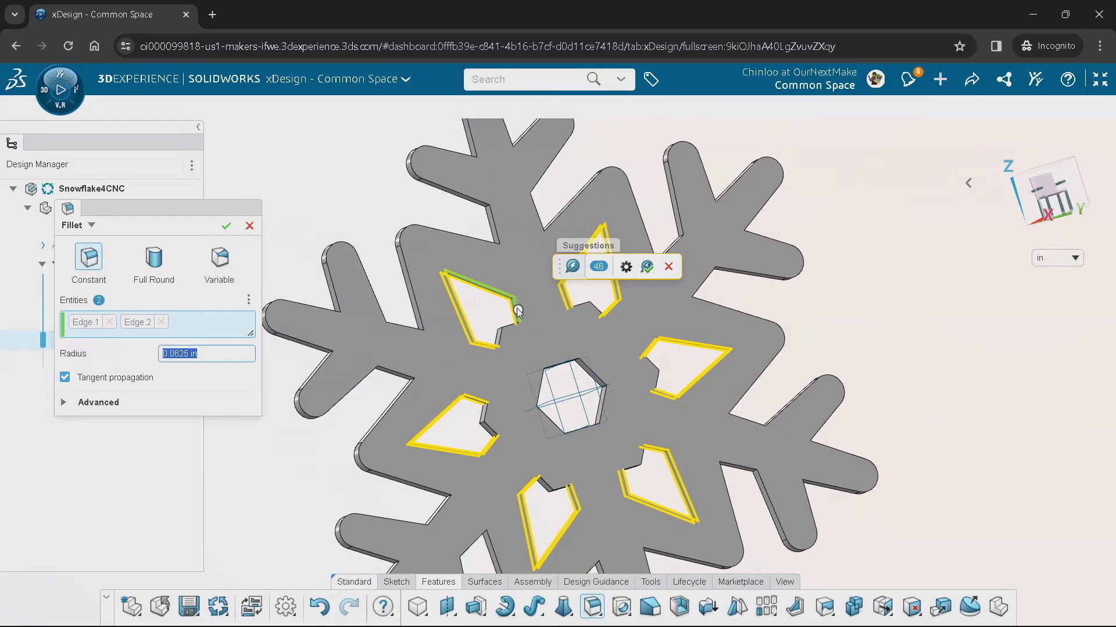
middle_click_drag(518, 311, 876, 406)
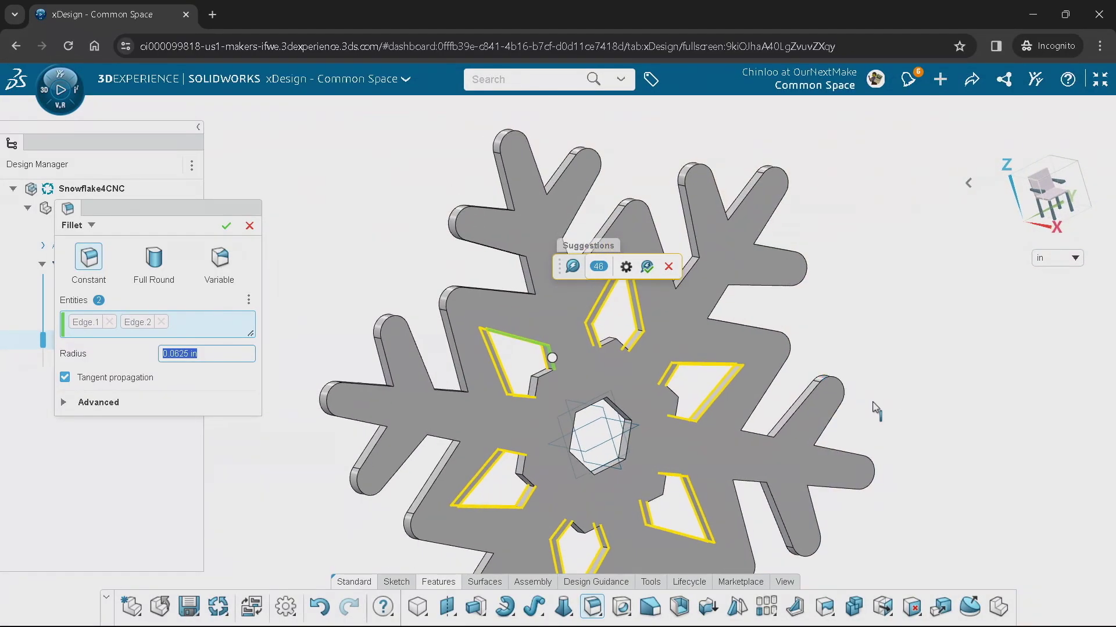
left_click(544, 375)
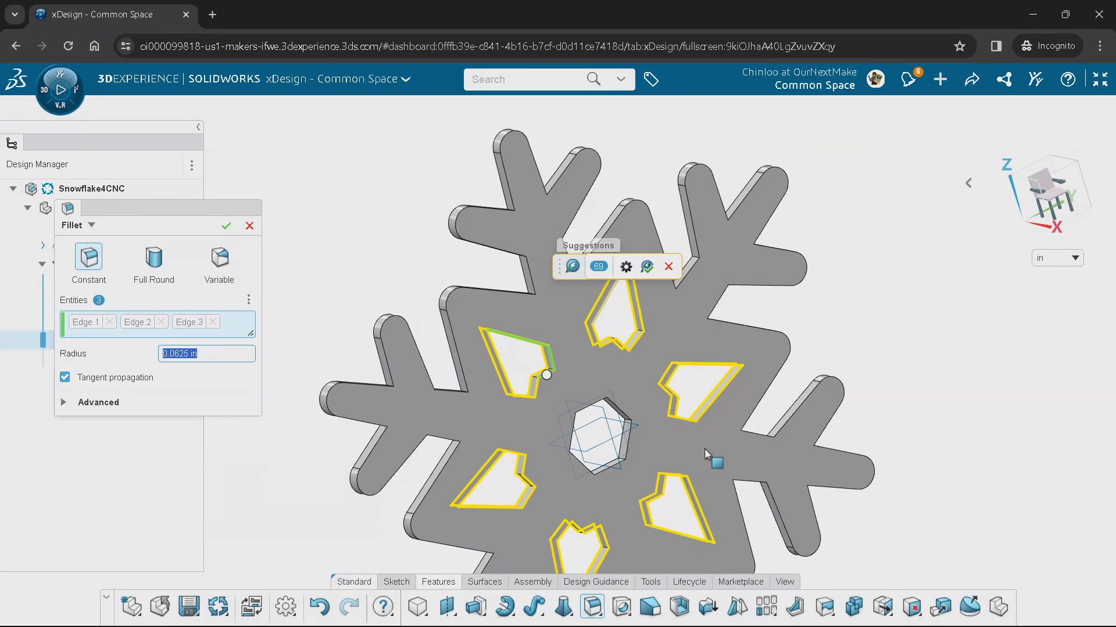
Accept all suggestions for 72 edges and apply the fillet at 0.25 in radius
middle_click_drag(710, 456, 914, 514)
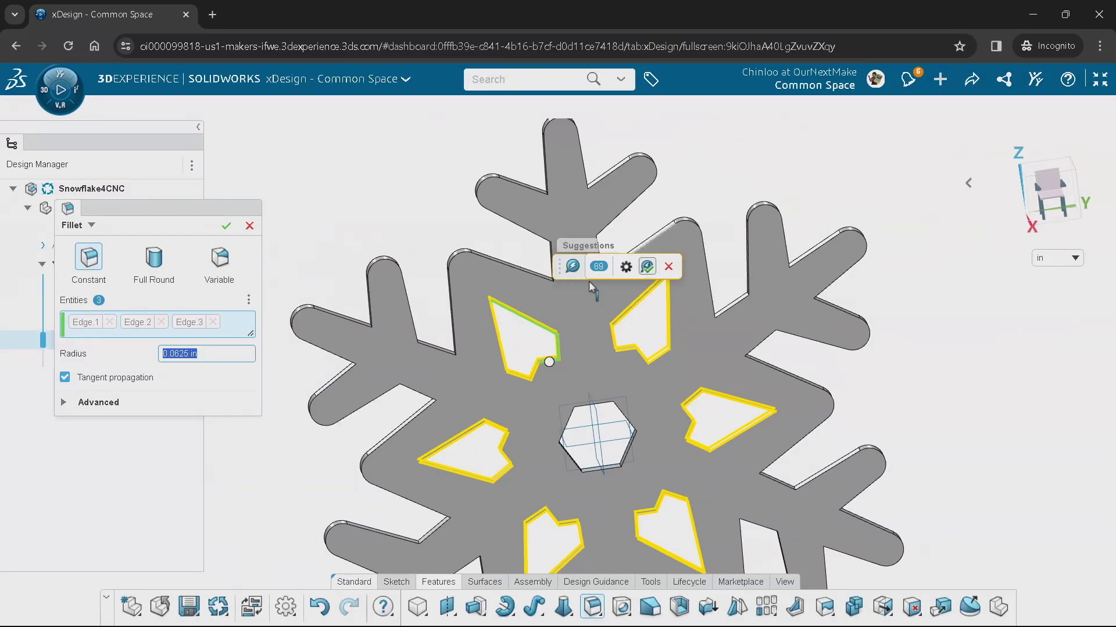
left_click(646, 266)
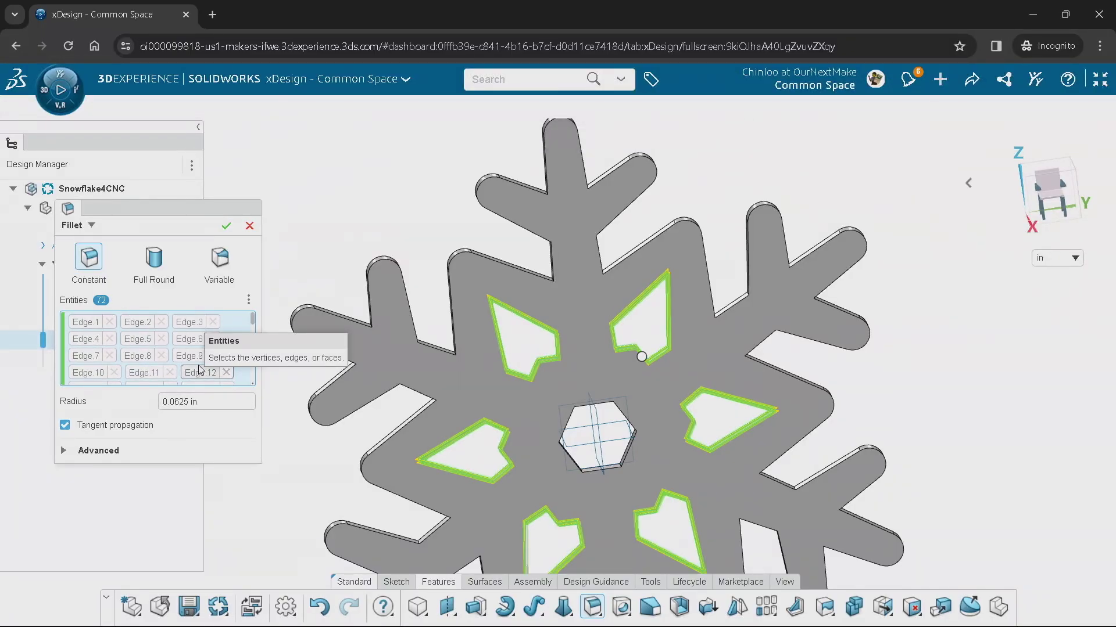
left_click(174, 402)
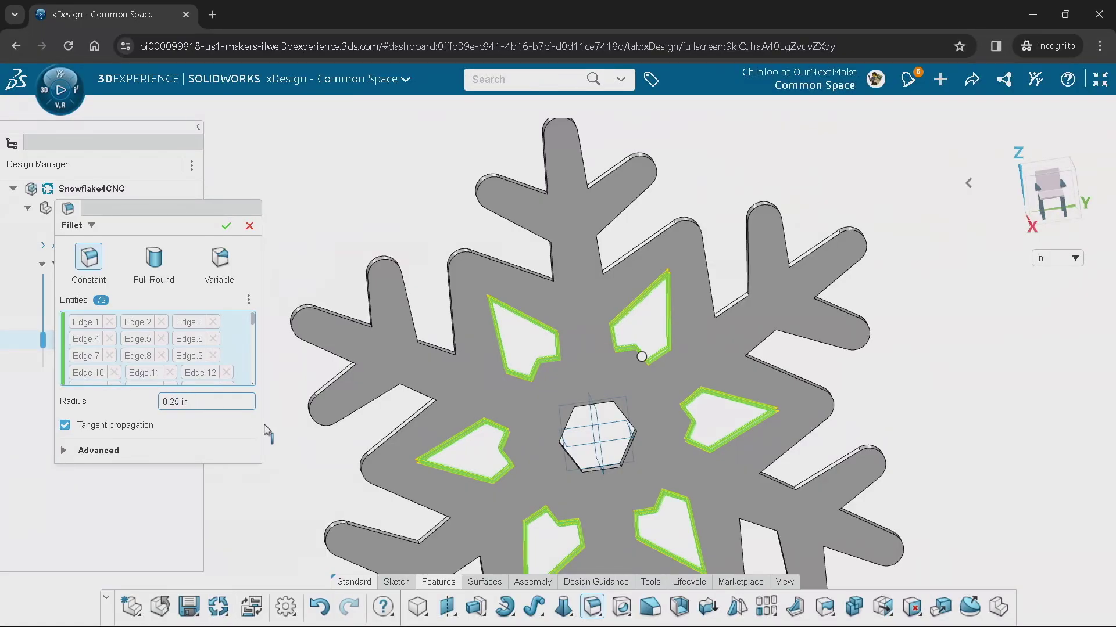
left_click(226, 226)
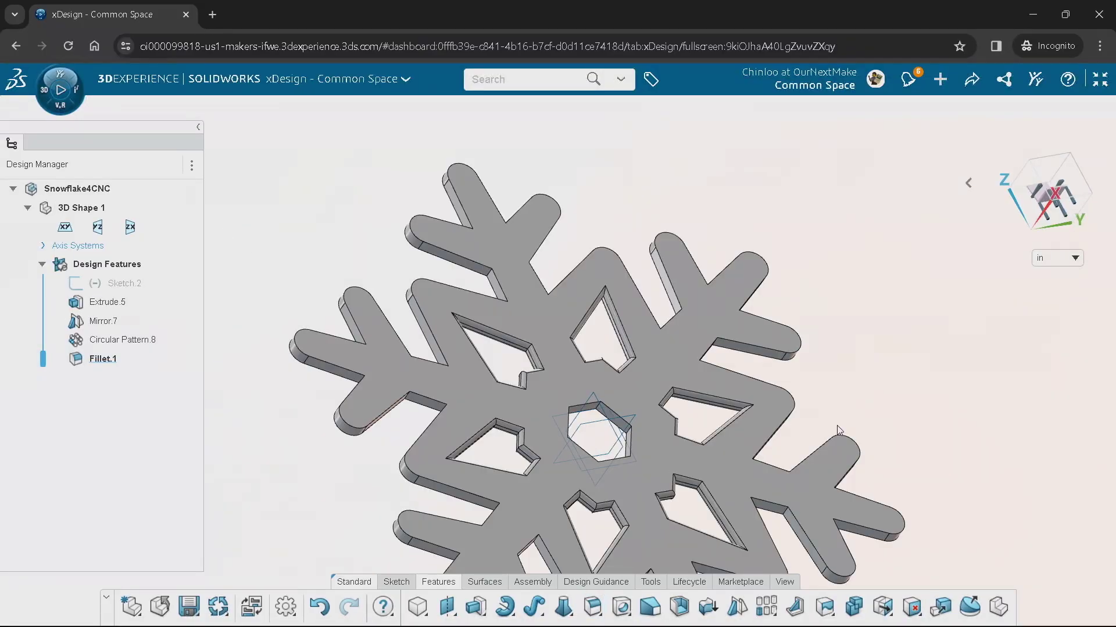
middle_click_drag(883, 407, 570, 411)
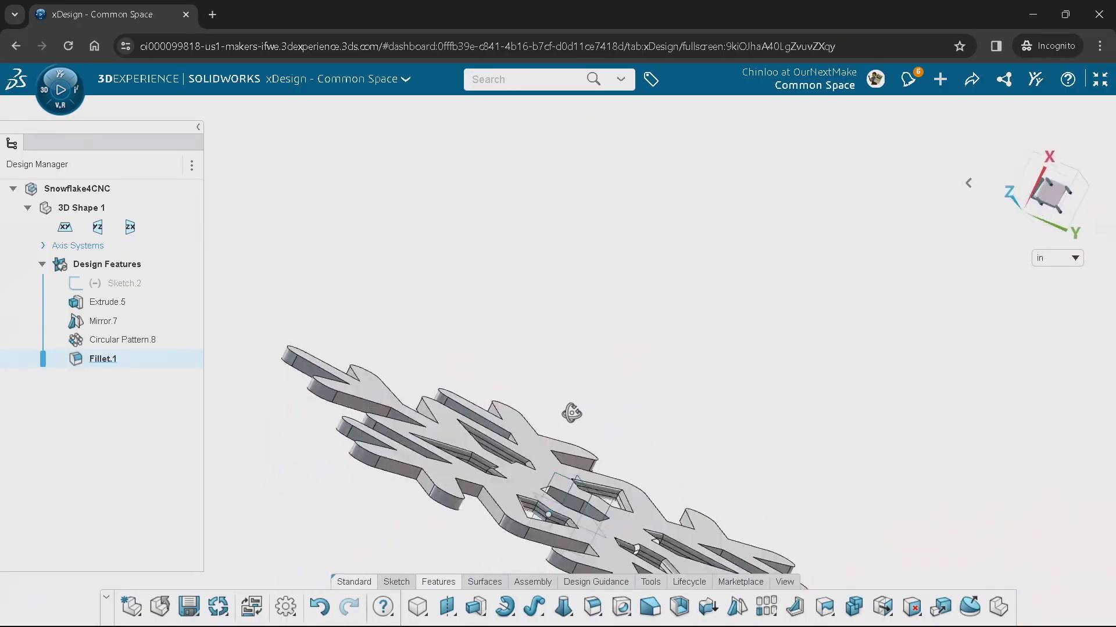